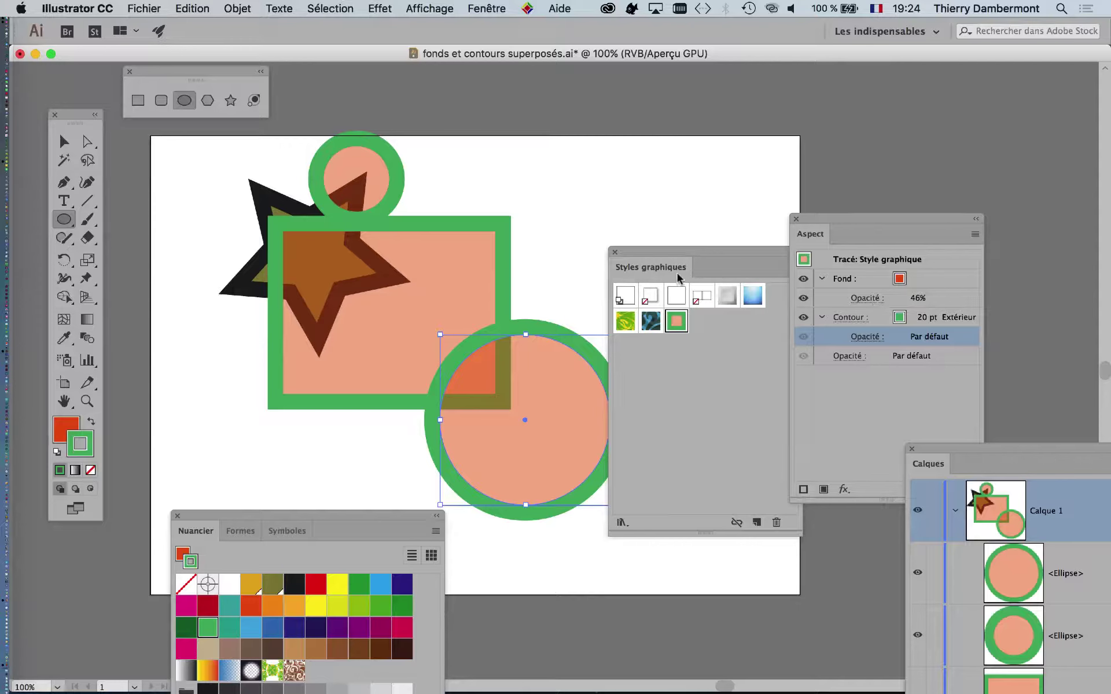
Step: Move the Styles graphiques panel lower, pan the canvas right, and pick the Type tool
{"action": "mouse_move", "coordinate": [685, 252]}
{"action": "left_mouse_down"}
{"action": "mouse_move", "coordinate": [684, 533]}
{"action": "mouse_move", "coordinate": [755, 444]}
{"action": "left_mouse_up"}
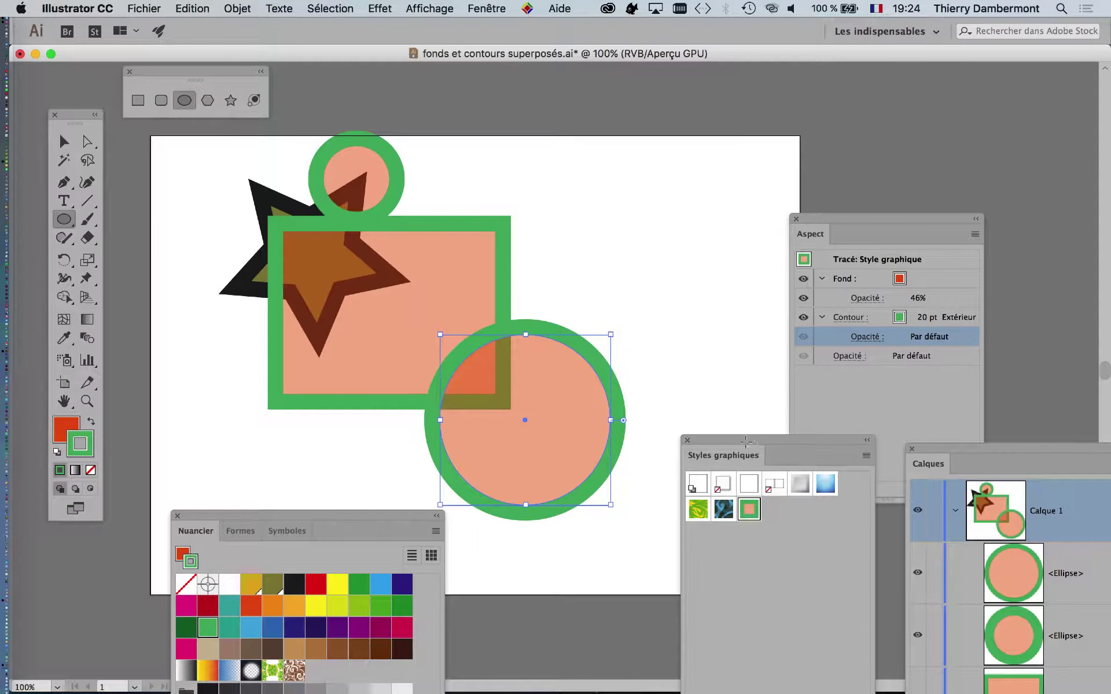
{"action": "scroll", "coordinate": [347, 237], "scroll_direction": "right", "scroll_amount": 5}
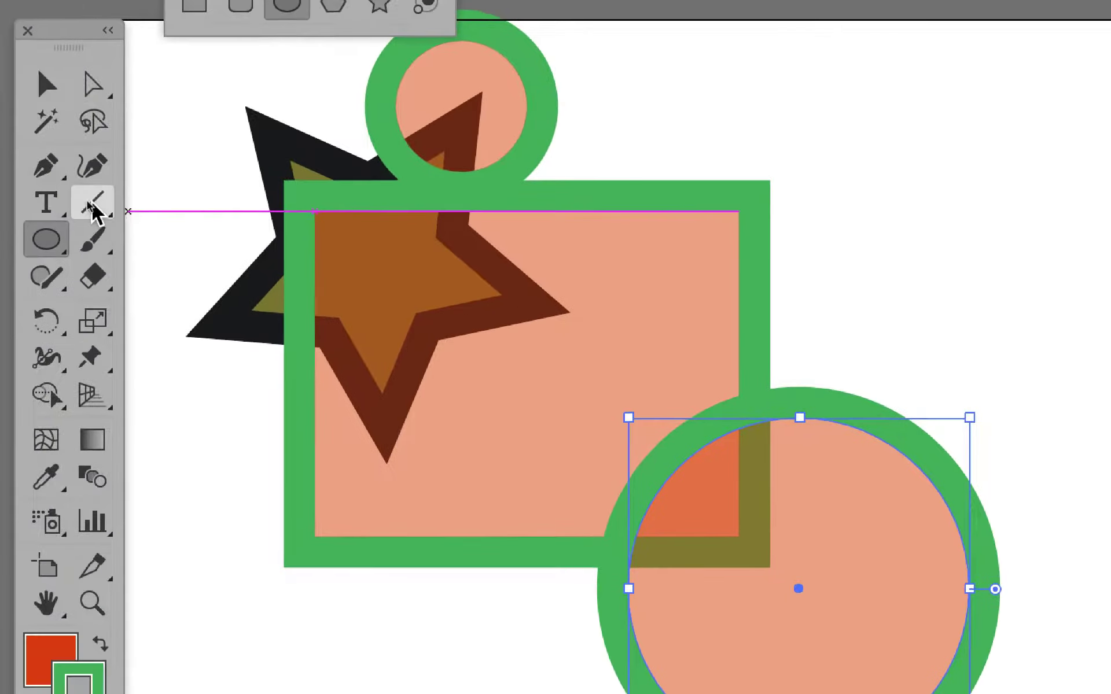
{"action": "left_click", "coordinate": [31, 196]}
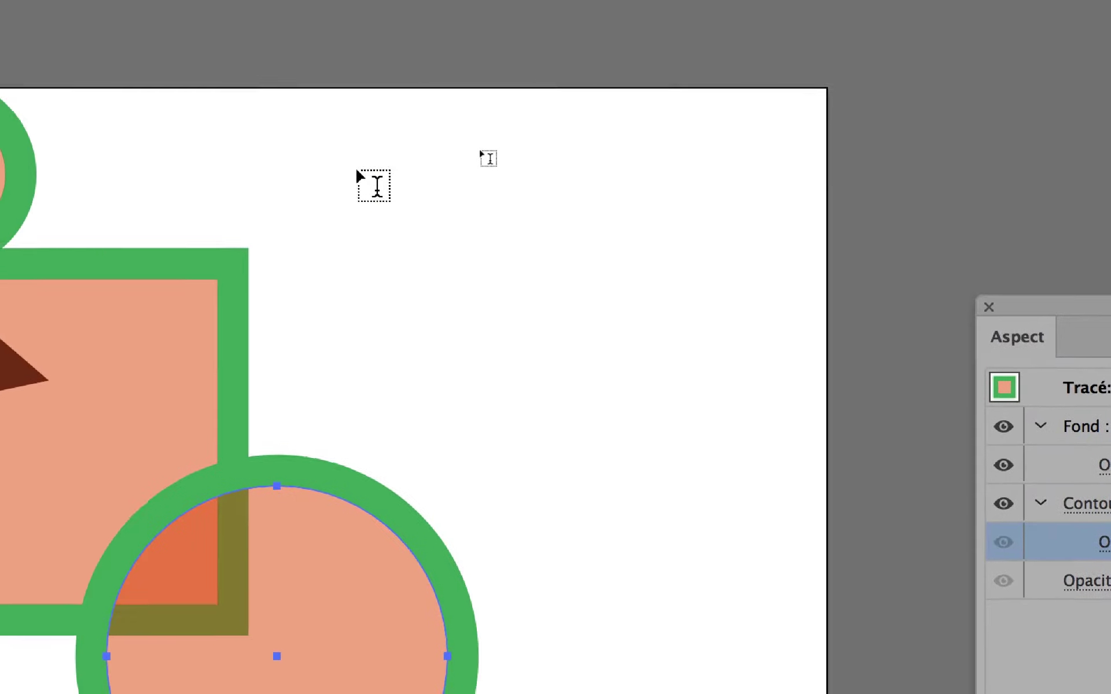
Step: Undo the stray text area and add point text 'Star' right of the shapes
{"action": "left_click_drag", "start_coordinate": [149, 23], "coordinate": [466, 245]}
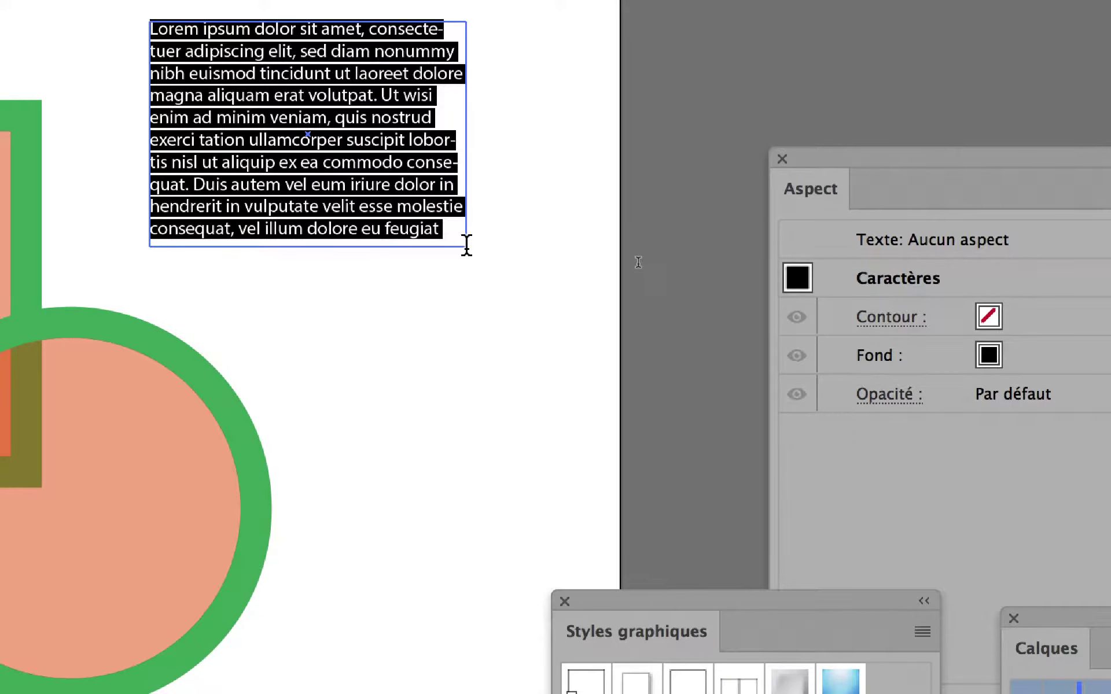
{"action": "key", "text": "ctrl+z"}
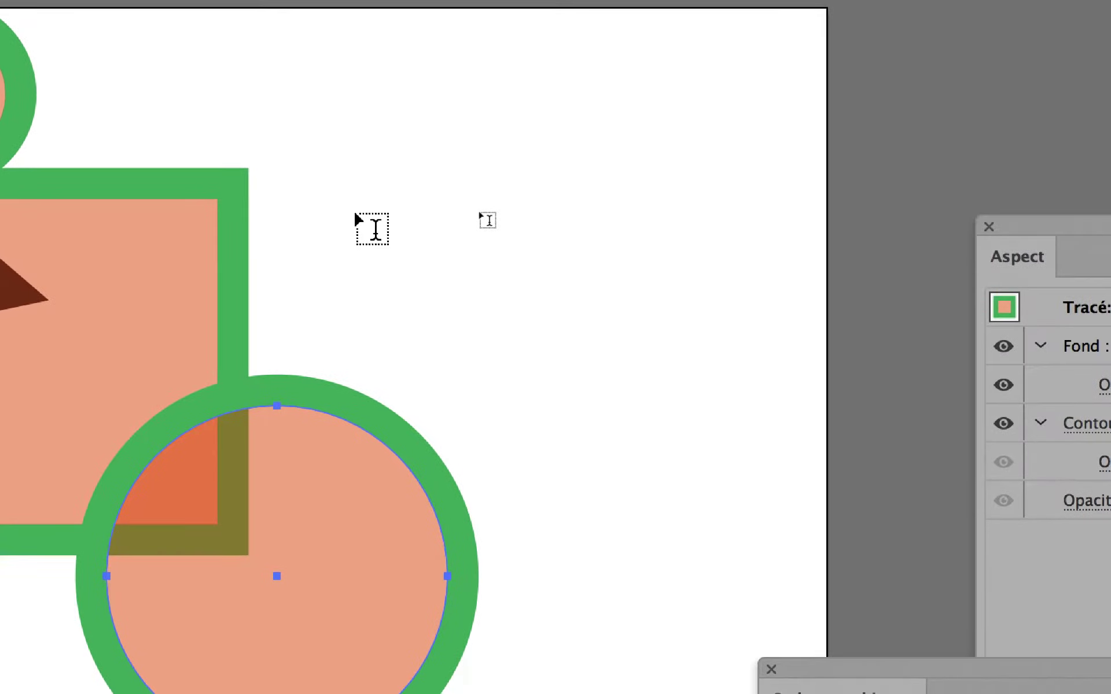
{"action": "left_click", "coordinate": [356, 215]}
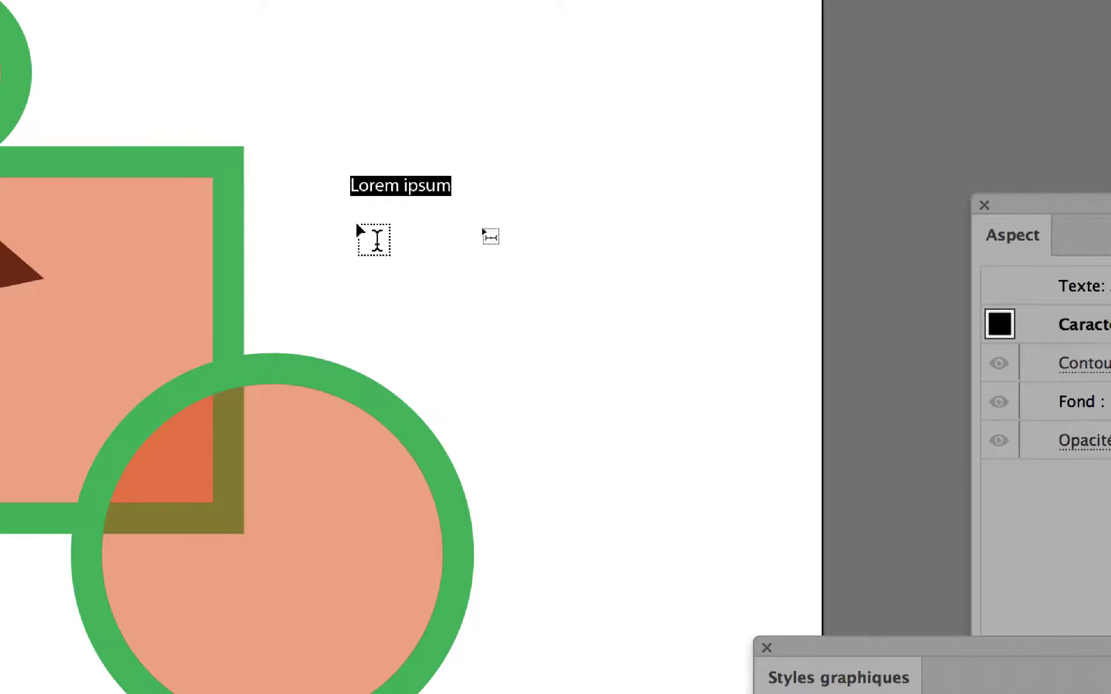
{"action": "type", "text": "Star"}
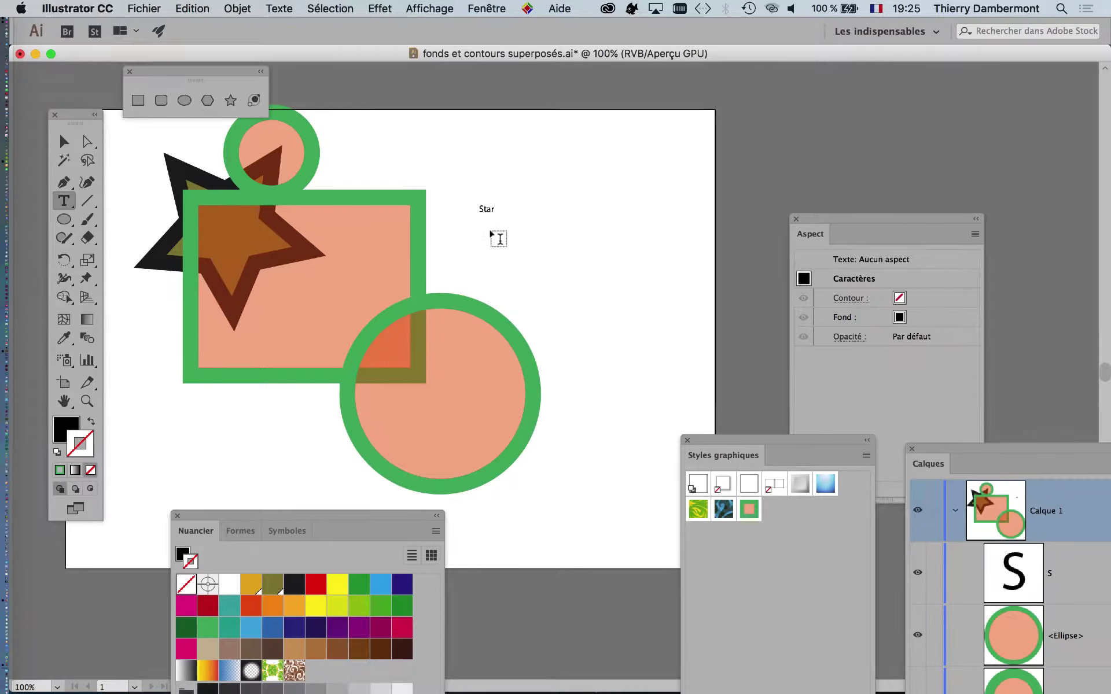
{"action": "key", "text": "Escape"}
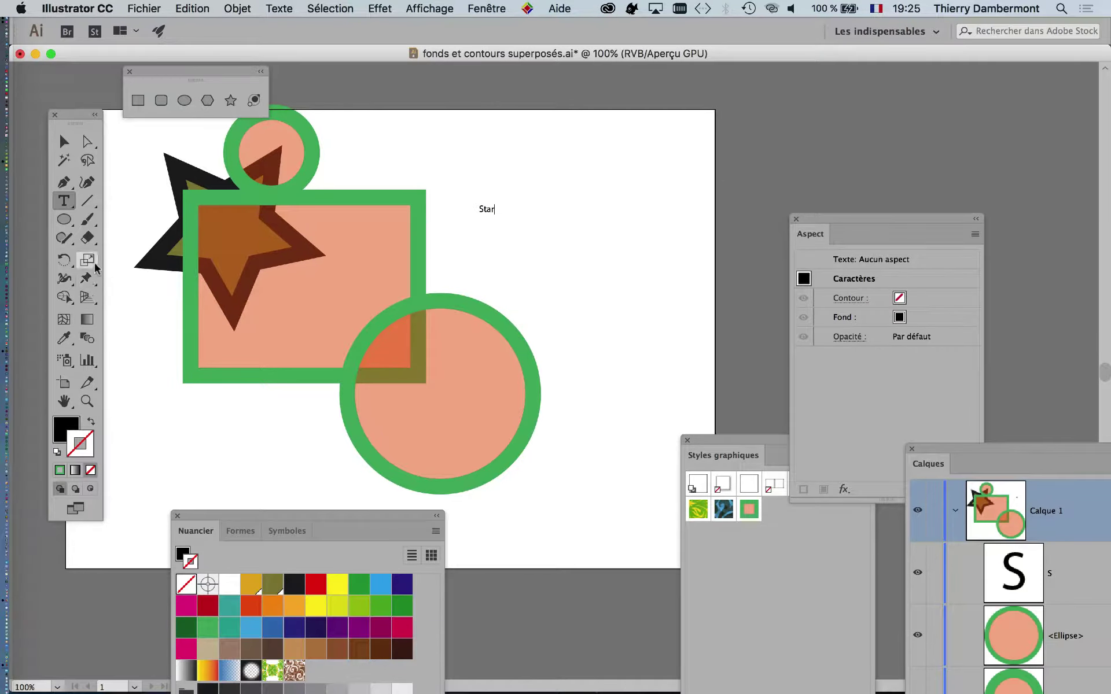
Step: Enlarge the Star text and move it up-left near the square
{"action": "left_click", "coordinate": [68, 146]}
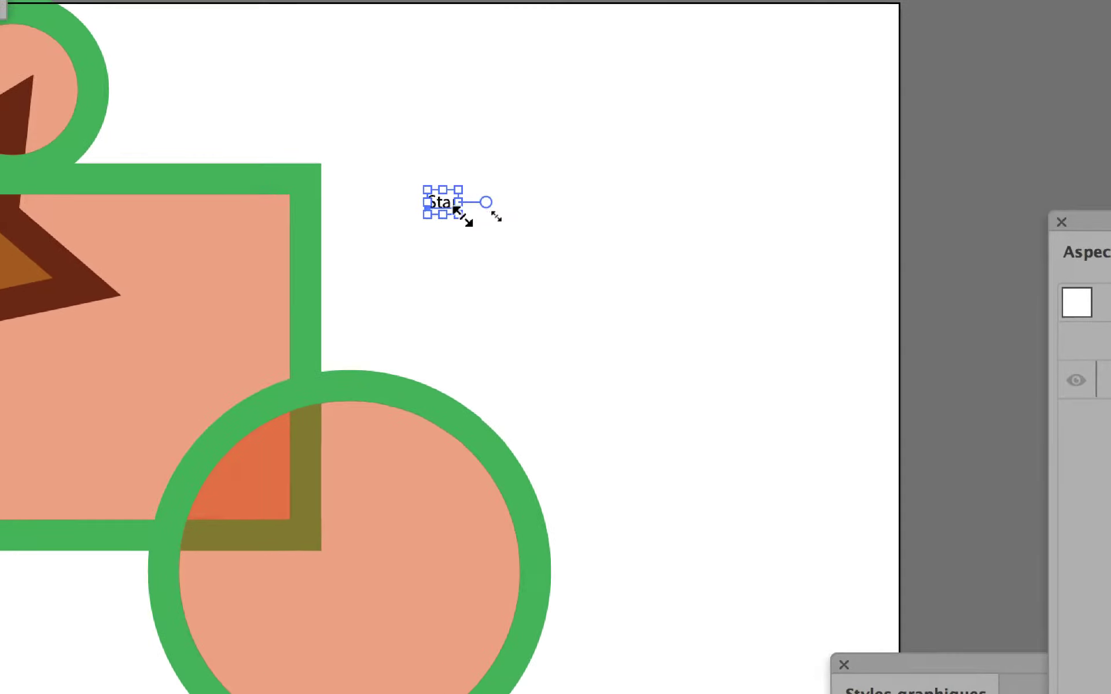
{"action": "left_click_drag", "start_coordinate": [463, 215], "coordinate": [544, 279]}
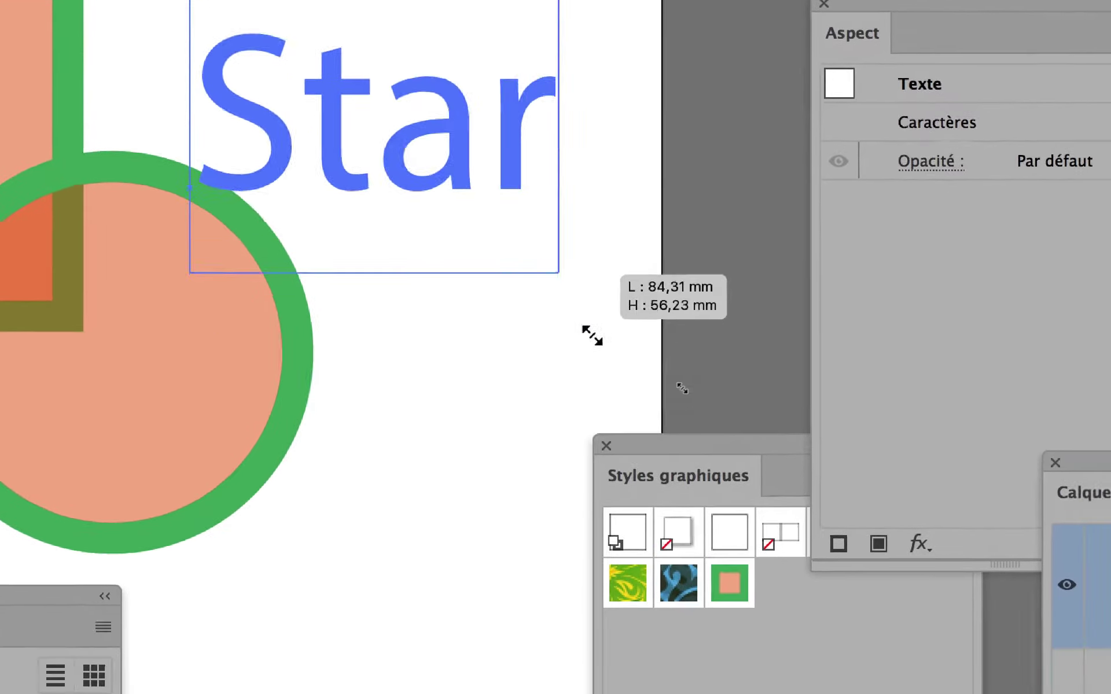
{"action": "left_click_drag", "start_coordinate": [496, 242], "coordinate": [594, 342]}
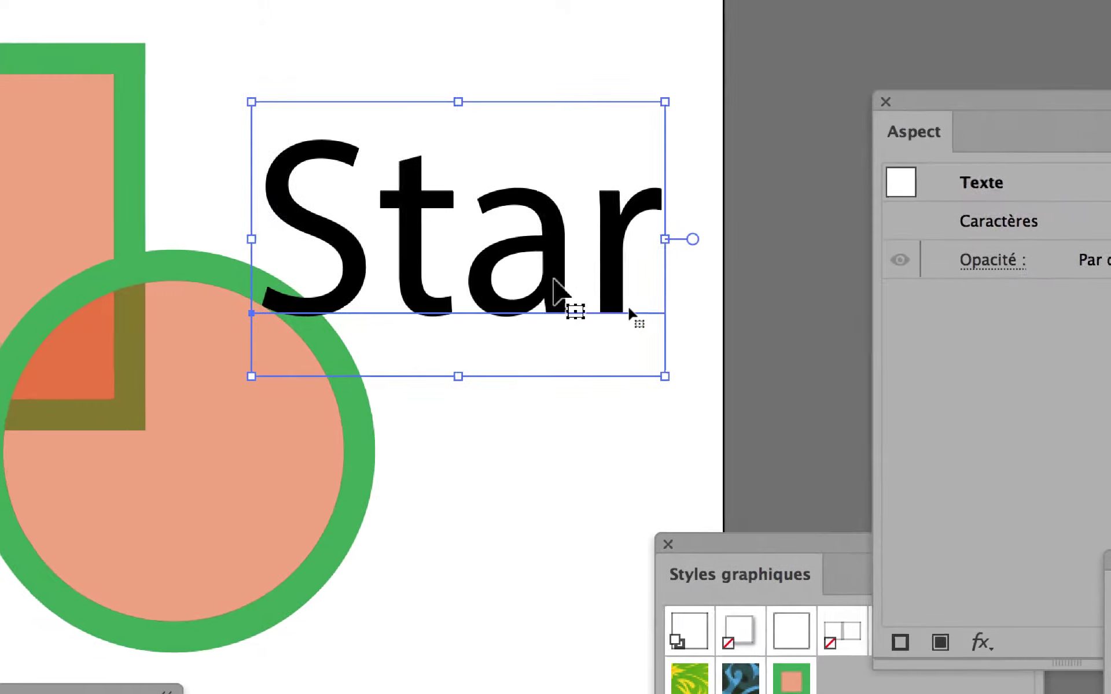
{"action": "left_click_drag", "start_coordinate": [585, 348], "coordinate": [532, 237]}
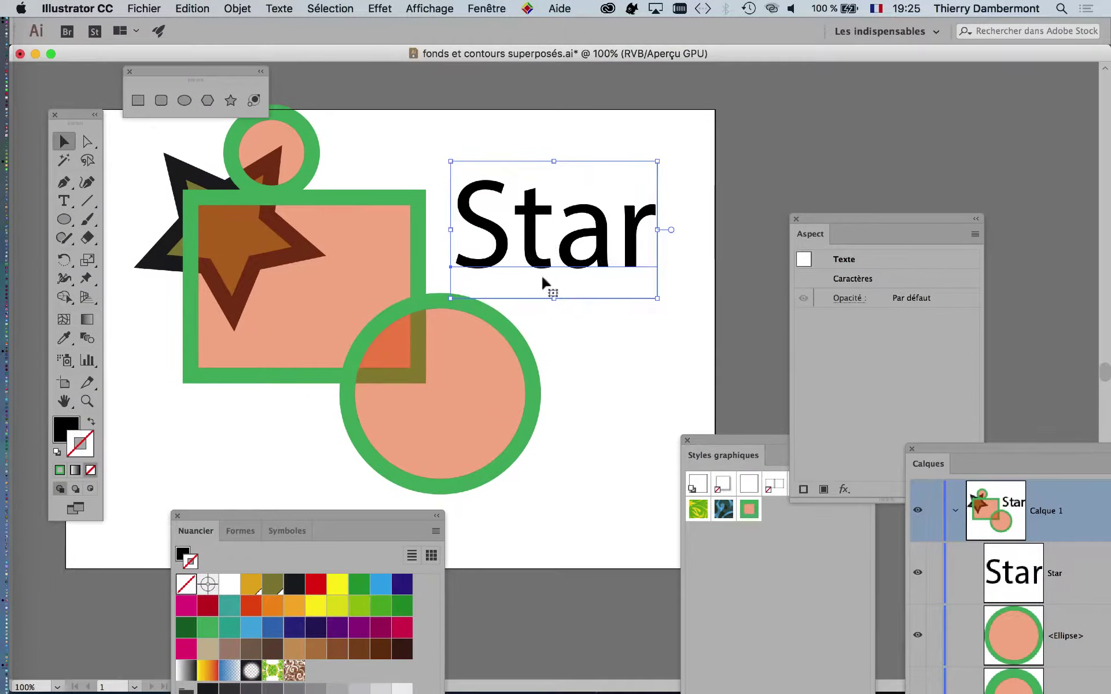
Step: Zoom to 150% and scale the Star text up further above the big circle
{"action": "scroll", "coordinate": [507, 286], "scroll_direction": "up", "scroll_amount": 1}
{"action": "left_click_drag", "start_coordinate": [532, 255], "coordinate": [444, 290]}
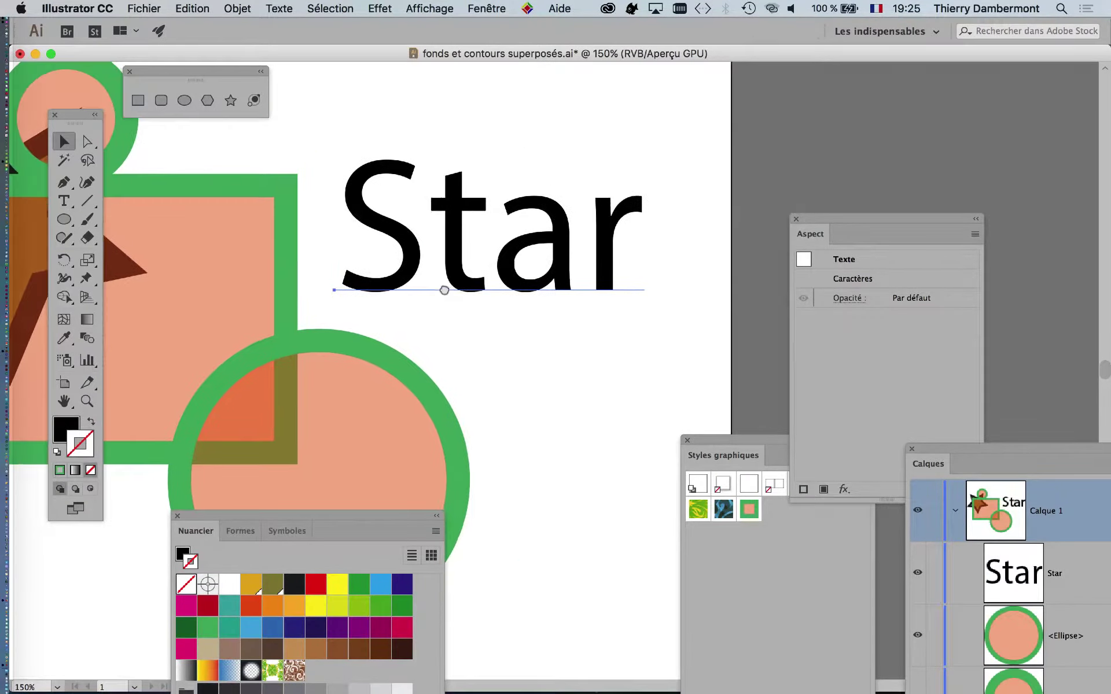
{"action": "left_click", "coordinate": [444, 290]}
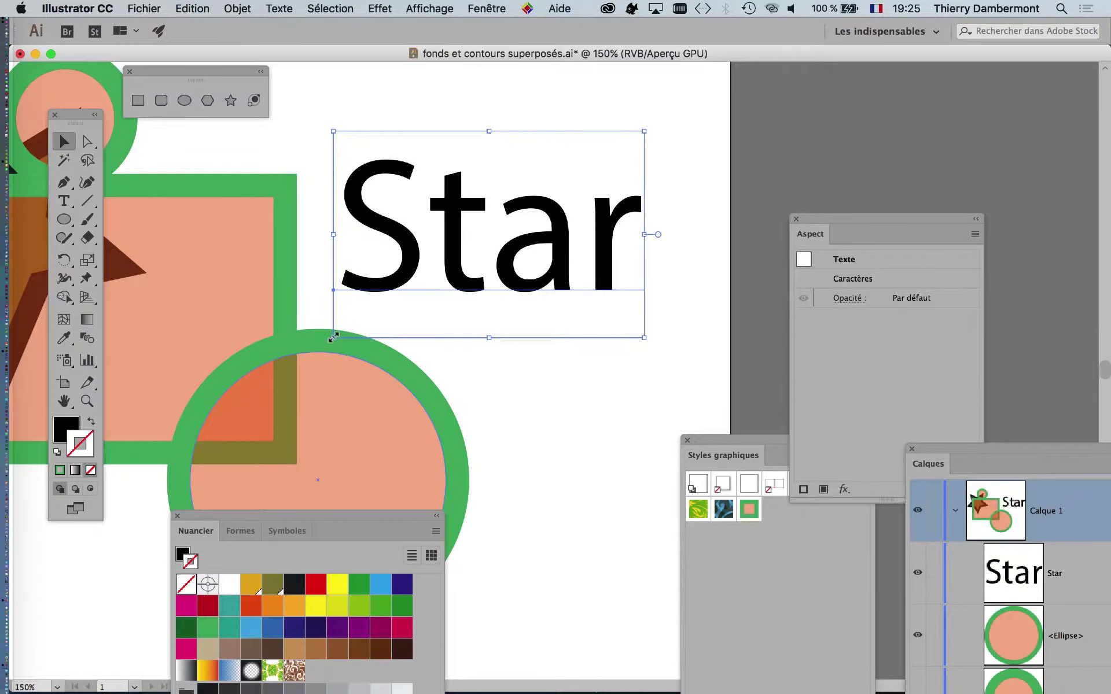
{"action": "mouse_move", "coordinate": [333, 338]}
{"action": "left_mouse_down"}
{"action": "mouse_move", "coordinate": [228, 408]}
{"action": "mouse_move", "coordinate": [337, 335]}
{"action": "left_mouse_up"}
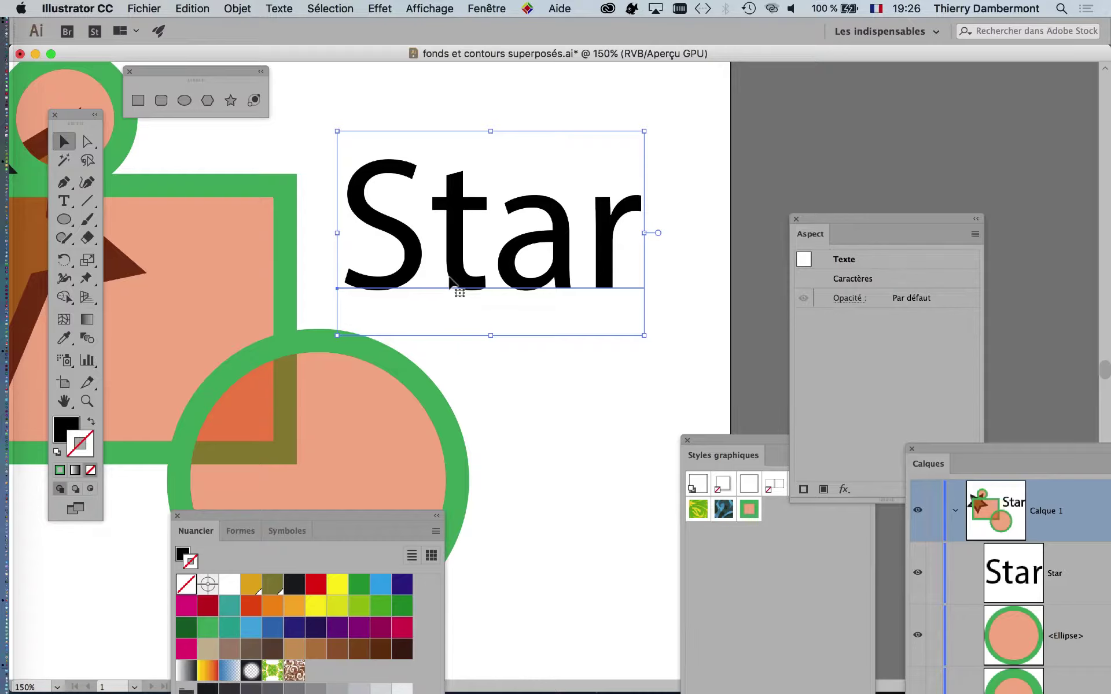
Step: Show the Caractère panel (Myriad Pro Regular, 162,77 pt) and dock it beside the Star text
{"action": "left_click", "coordinate": [486, 8]}
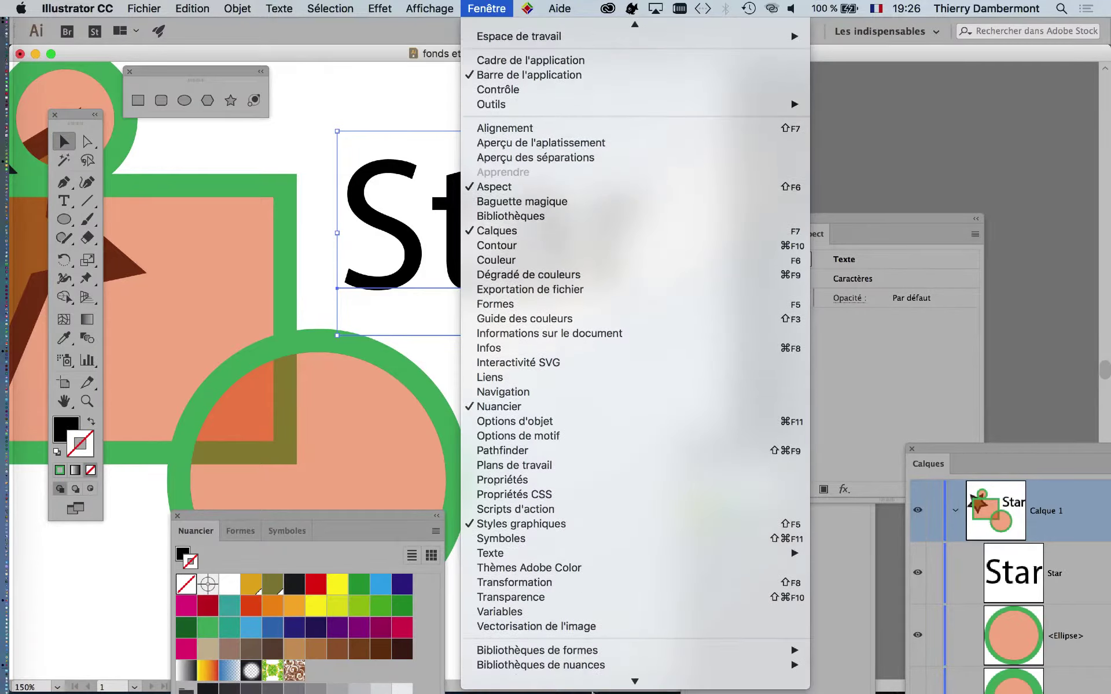
{"action": "mouse_move", "coordinate": [260, 515]}
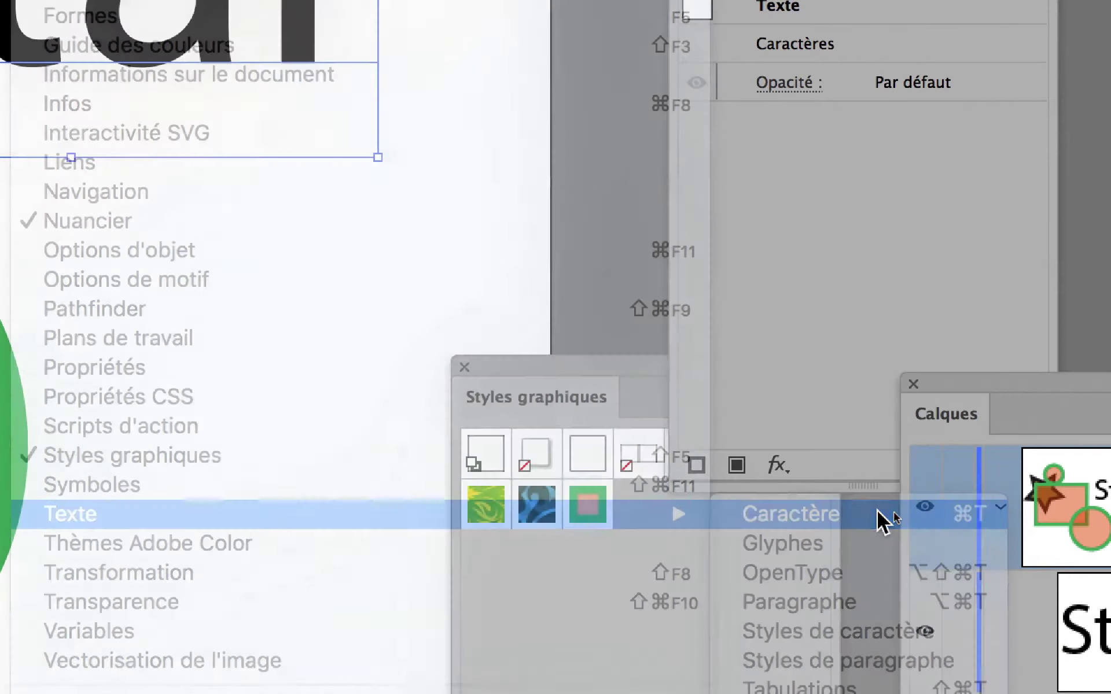
{"action": "left_click", "coordinate": [878, 511]}
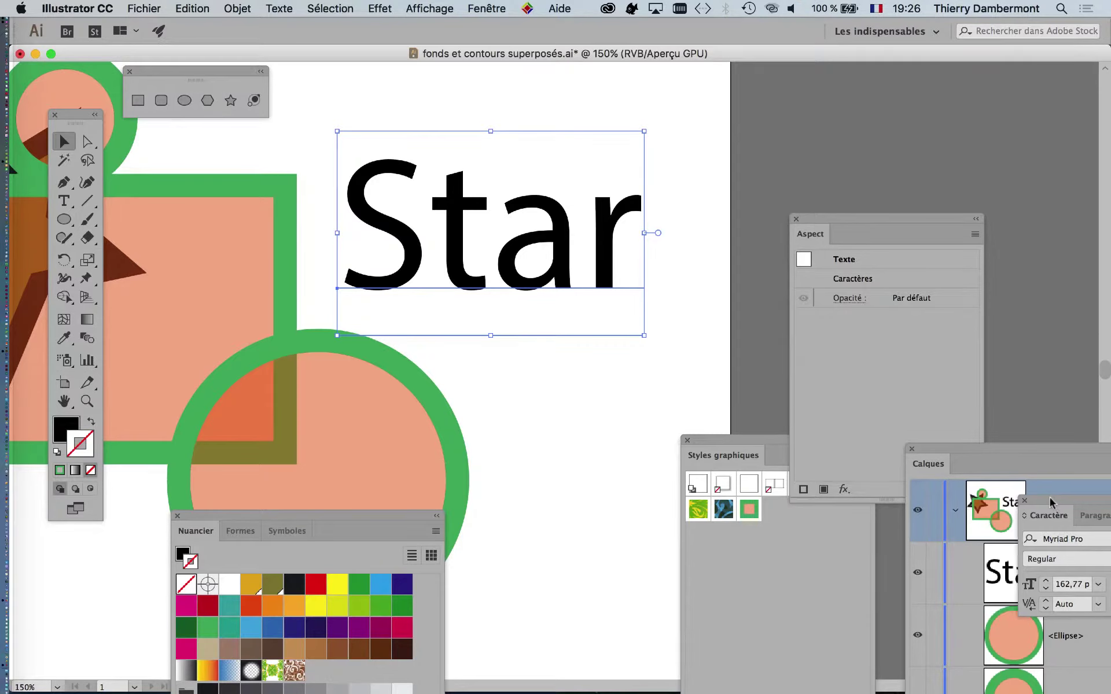
{"action": "left_click_drag", "start_coordinate": [1055, 501], "coordinate": [433, 321]}
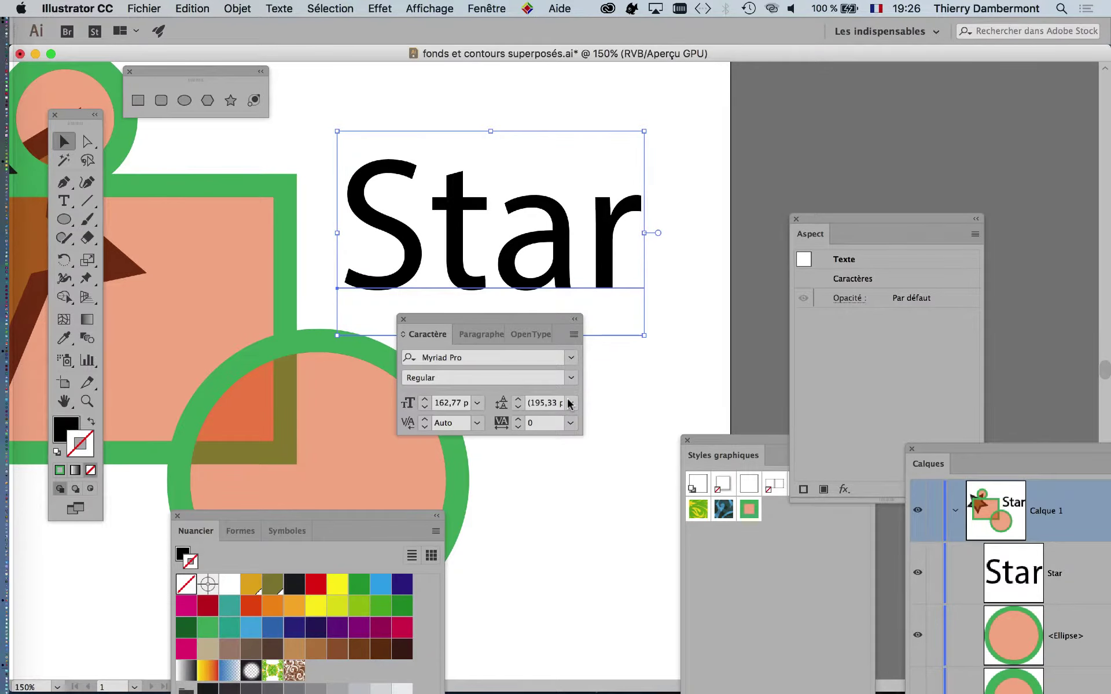
{"action": "mouse_move", "coordinate": [553, 317]}
{"action": "left_mouse_down"}
{"action": "mouse_move", "coordinate": [654, 315]}
{"action": "mouse_move", "coordinate": [602, 311]}
{"action": "left_mouse_up"}
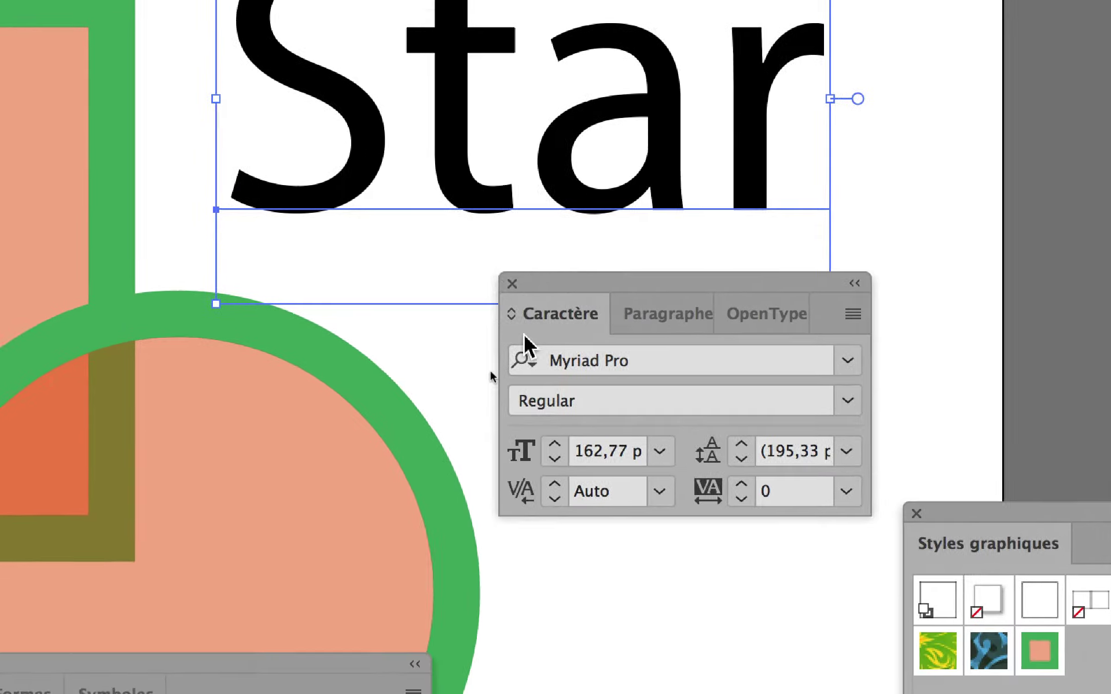
{"action": "left_click_drag", "start_coordinate": [519, 312], "coordinate": [513, 449]}
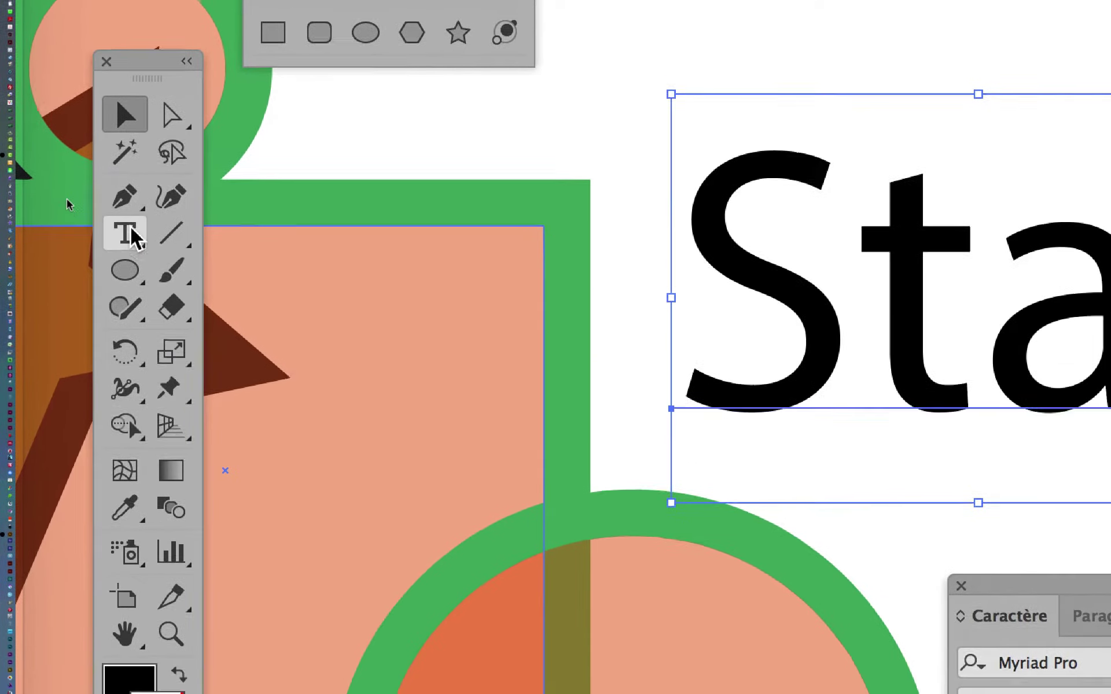
{"action": "left_click", "coordinate": [126, 344]}
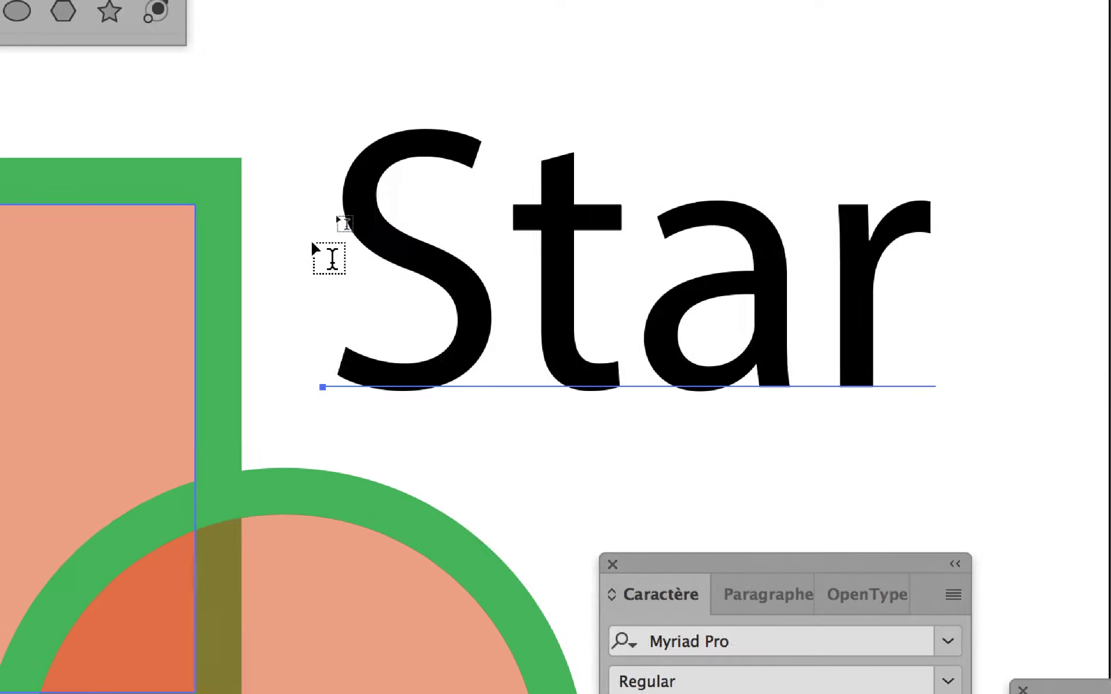
{"action": "key", "text": "backslash"}
{"action": "left_click_drag", "start_coordinate": [319, 241], "coordinate": [409, 242]}
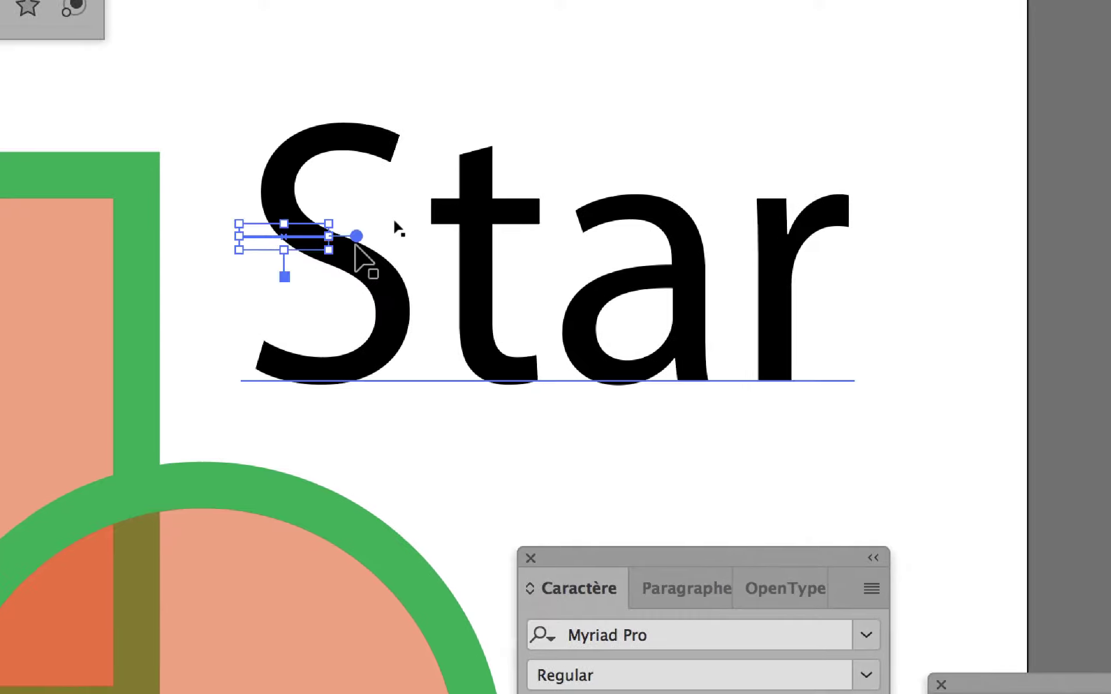
{"action": "key", "text": "ctrl+z"}
{"action": "key", "text": "t"}
{"action": "left_click_drag", "start_coordinate": [302, 243], "coordinate": [589, 244]}
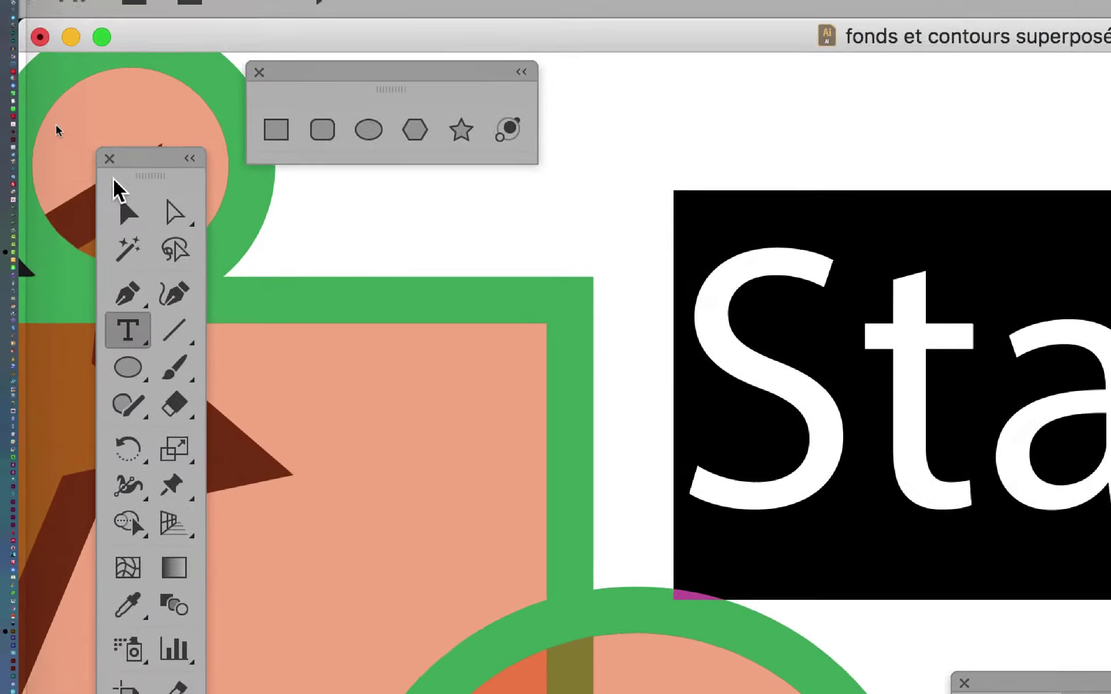
{"action": "left_click", "coordinate": [123, 205]}
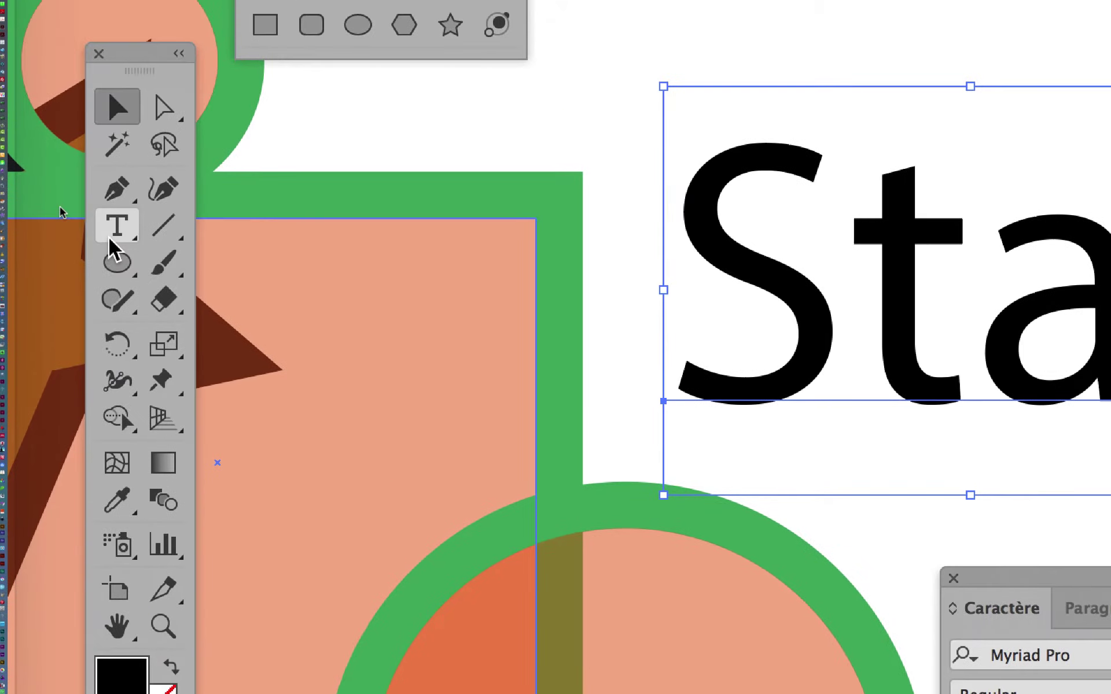
{"action": "left_click", "coordinate": [115, 228]}
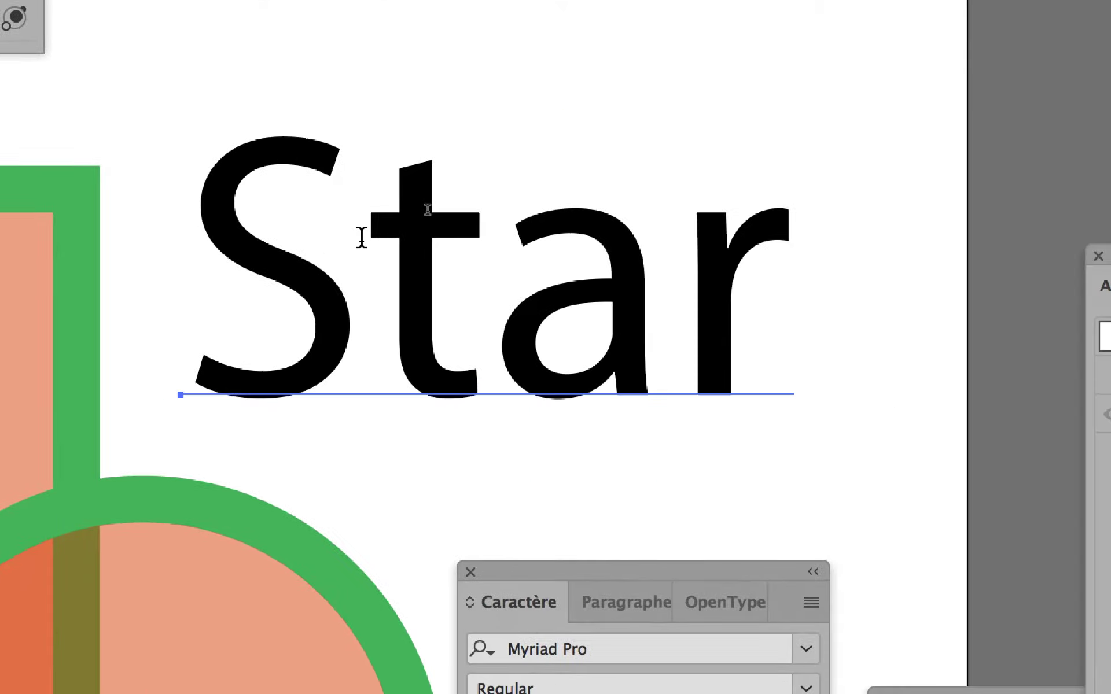
{"action": "left_click_drag", "start_coordinate": [362, 237], "coordinate": [648, 242]}
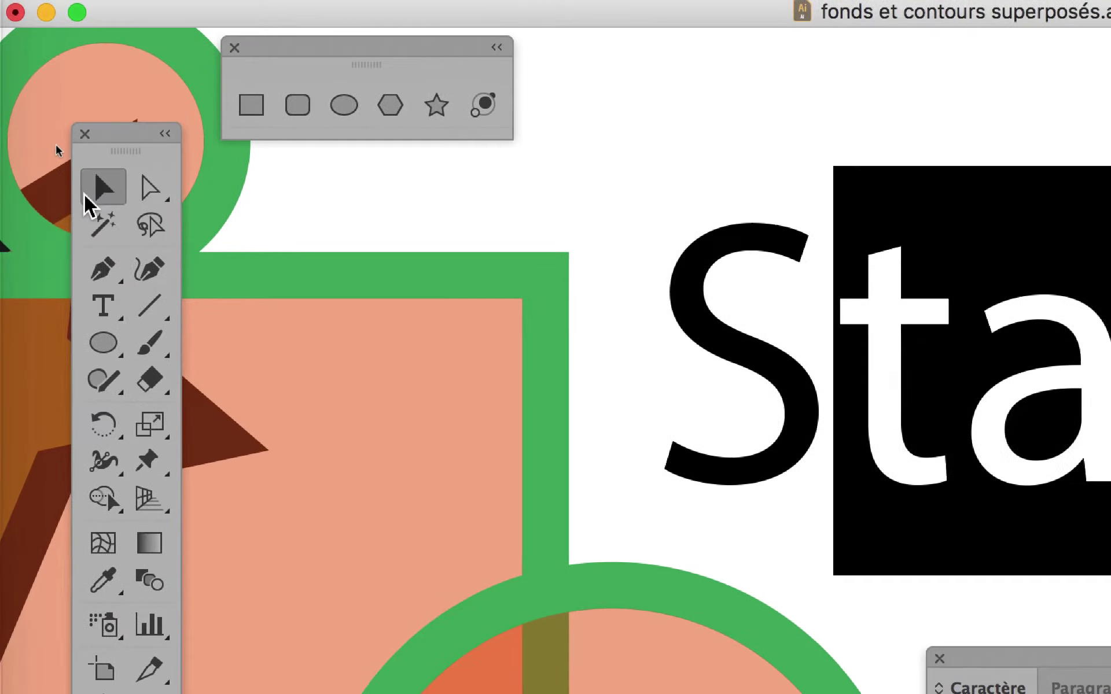
{"action": "left_click", "coordinate": [85, 193]}
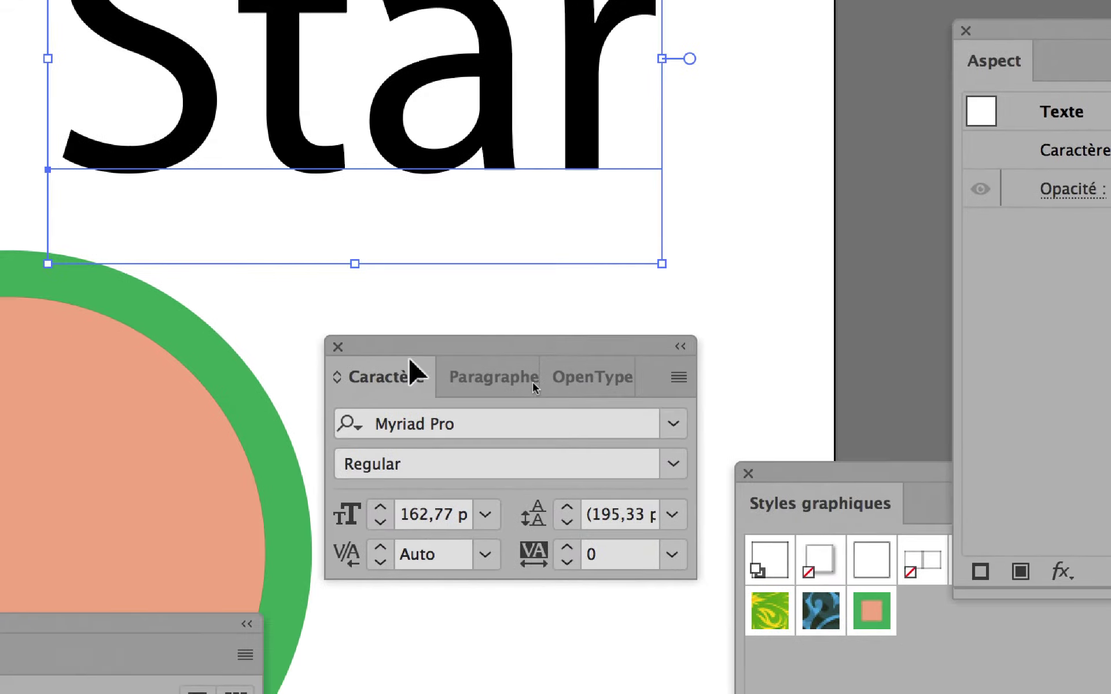
Step: Reposition the Character panel from below the Star text to above it
{"action": "left_click_drag", "start_coordinate": [408, 349], "coordinate": [377, 329]}
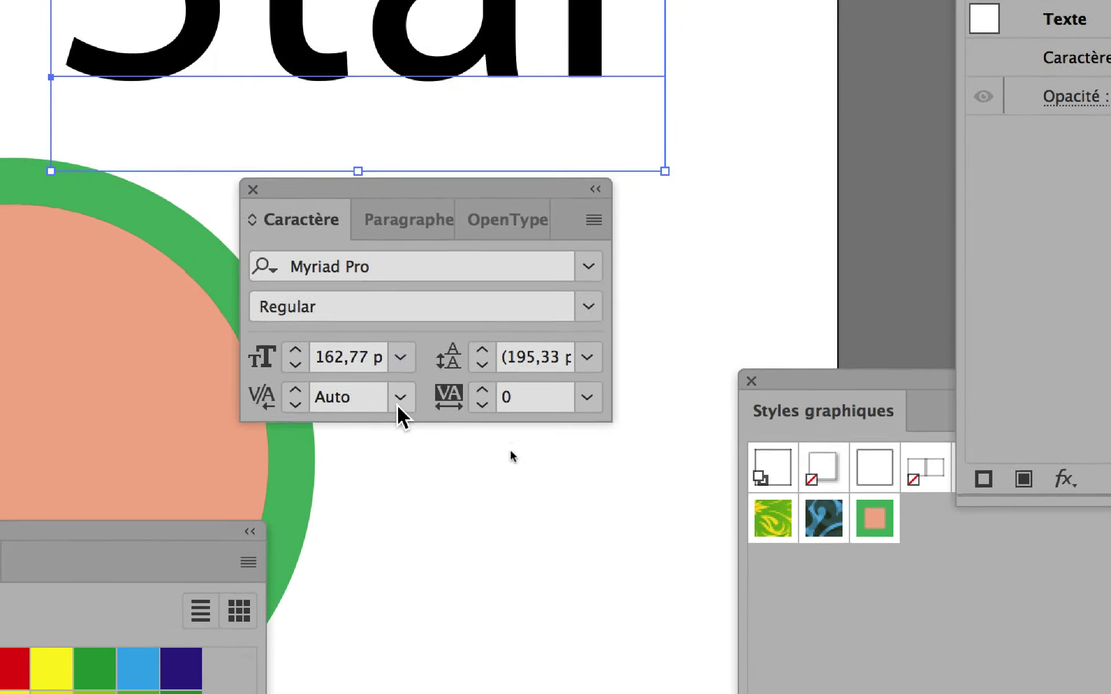
{"action": "left_click", "coordinate": [399, 405]}
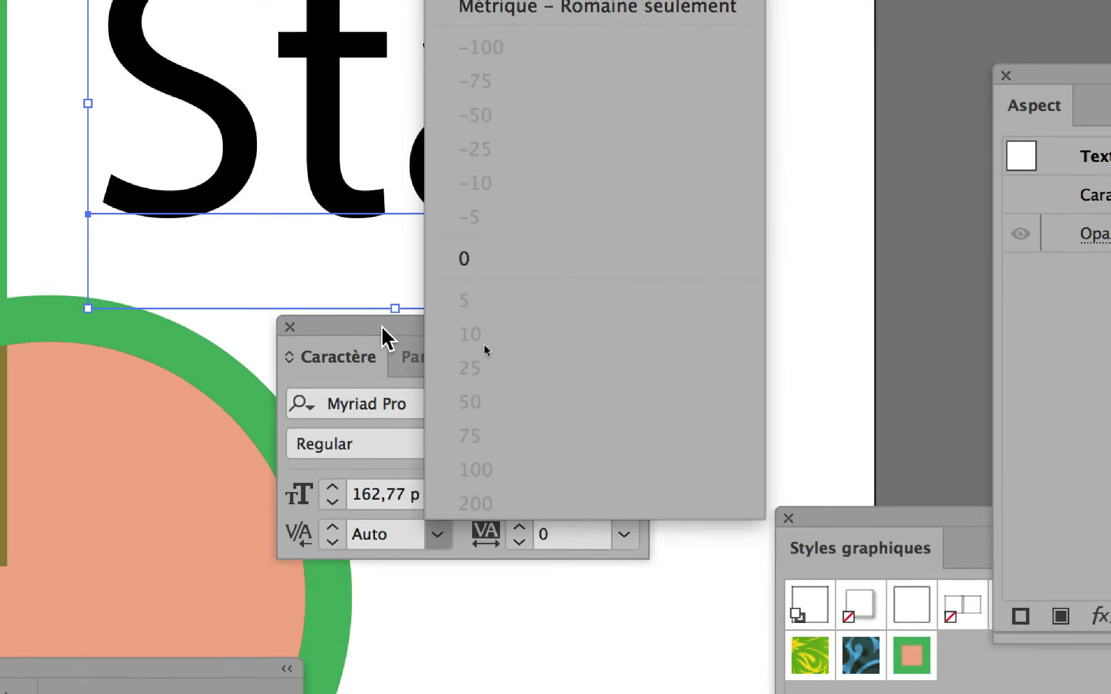
{"action": "key", "text": "Escape"}
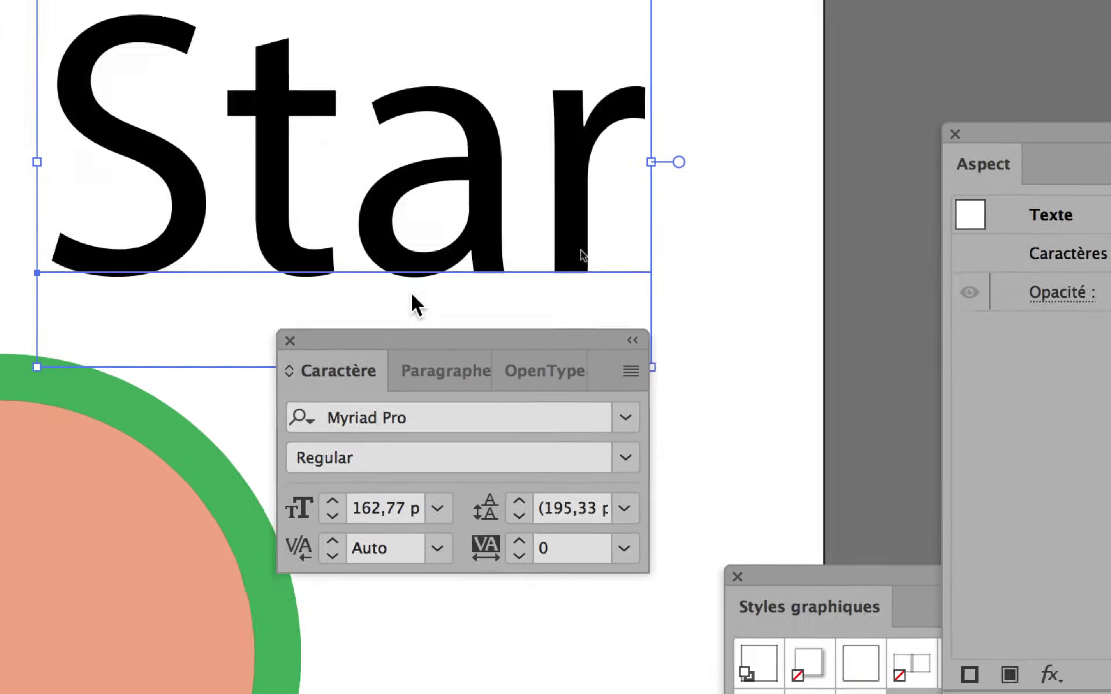
{"action": "left_click_drag", "start_coordinate": [370, 324], "coordinate": [434, 56]}
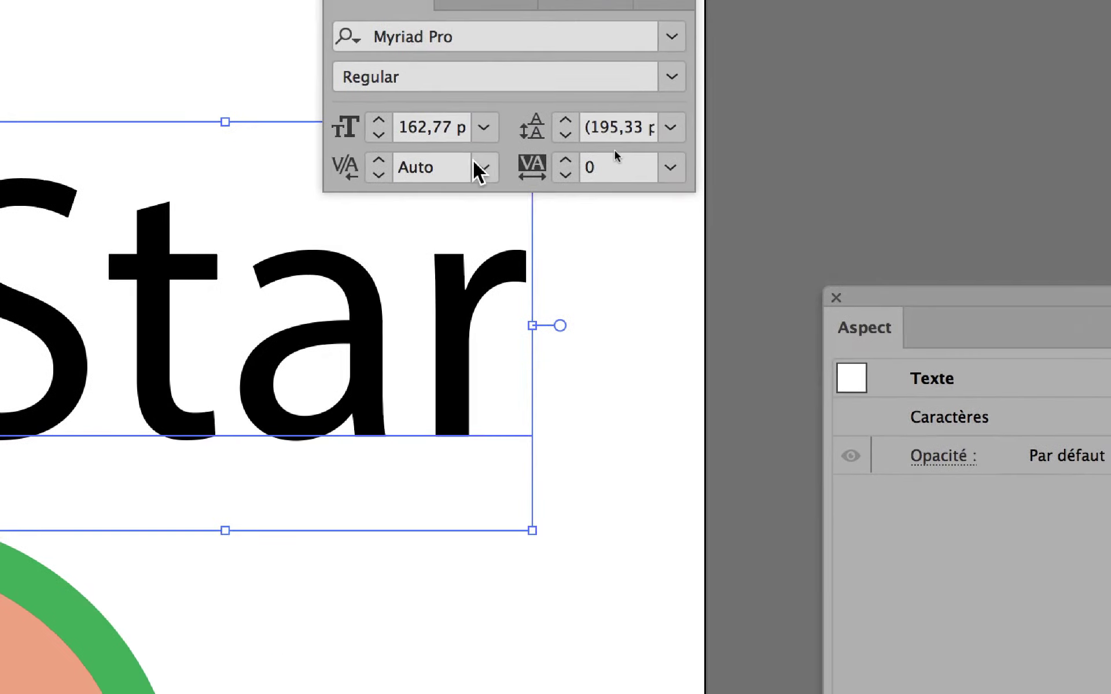
Step: Try Optique, Auto and Métrique kerning on Star, finally settling on Optique
{"action": "left_click", "coordinate": [525, 264]}
{"action": "left_click", "coordinate": [641, 189]}
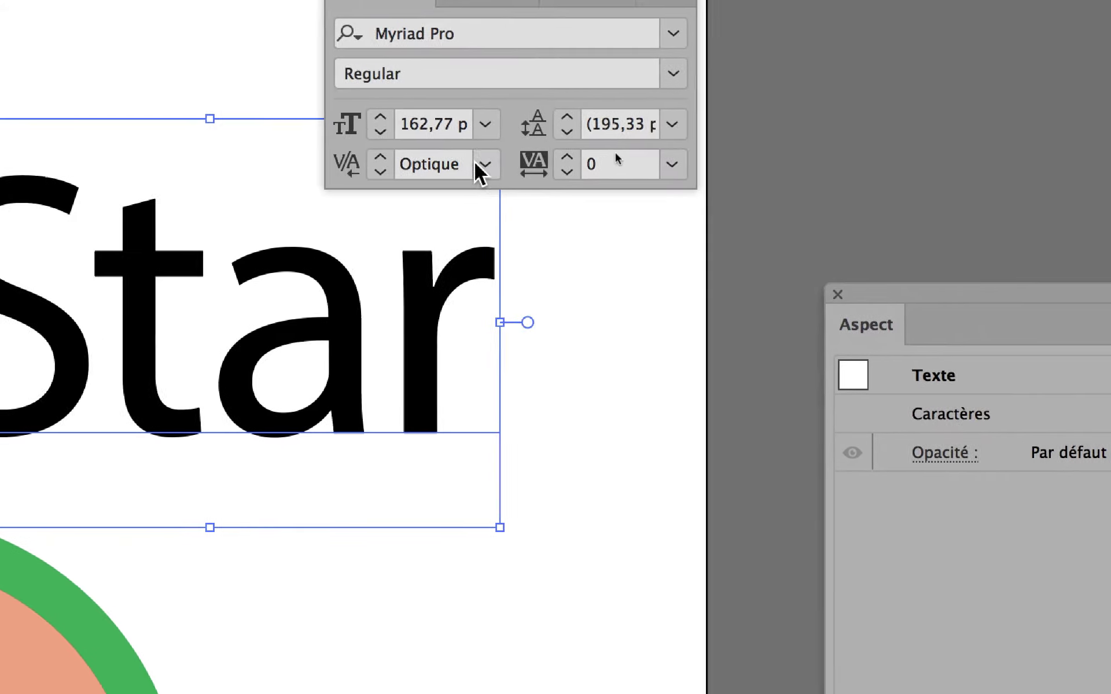
{"action": "left_click", "coordinate": [544, 144]}
{"action": "left_click", "coordinate": [624, 173]}
{"action": "left_click", "coordinate": [475, 145]}
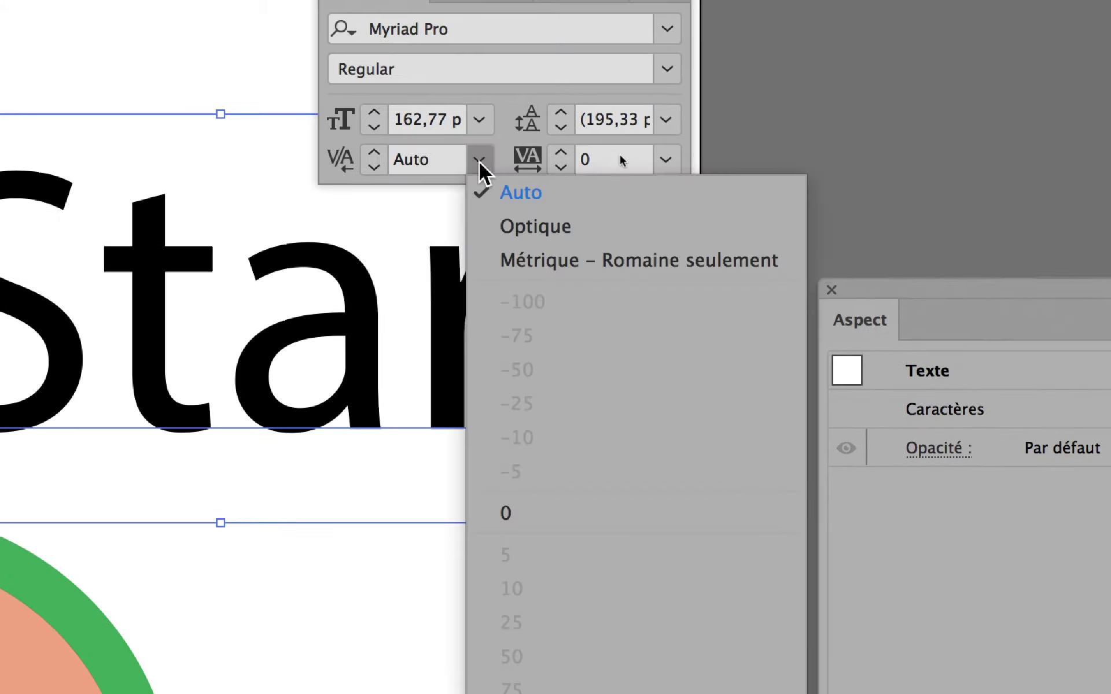
{"action": "left_click", "coordinate": [520, 250]}
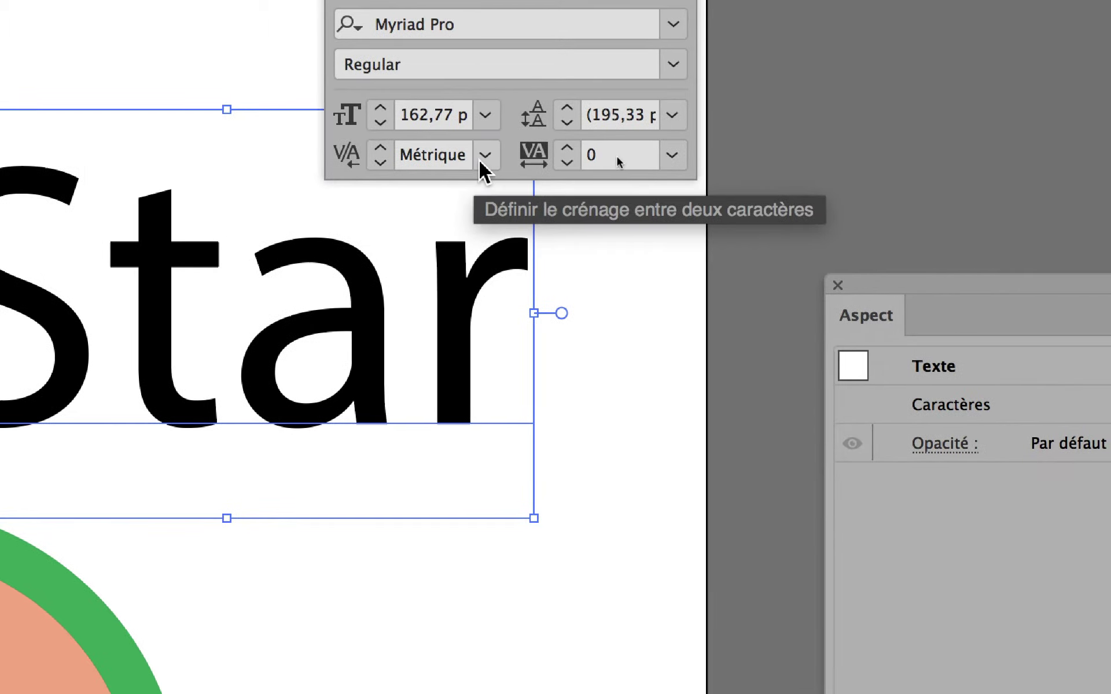
{"action": "left_click", "coordinate": [505, 152]}
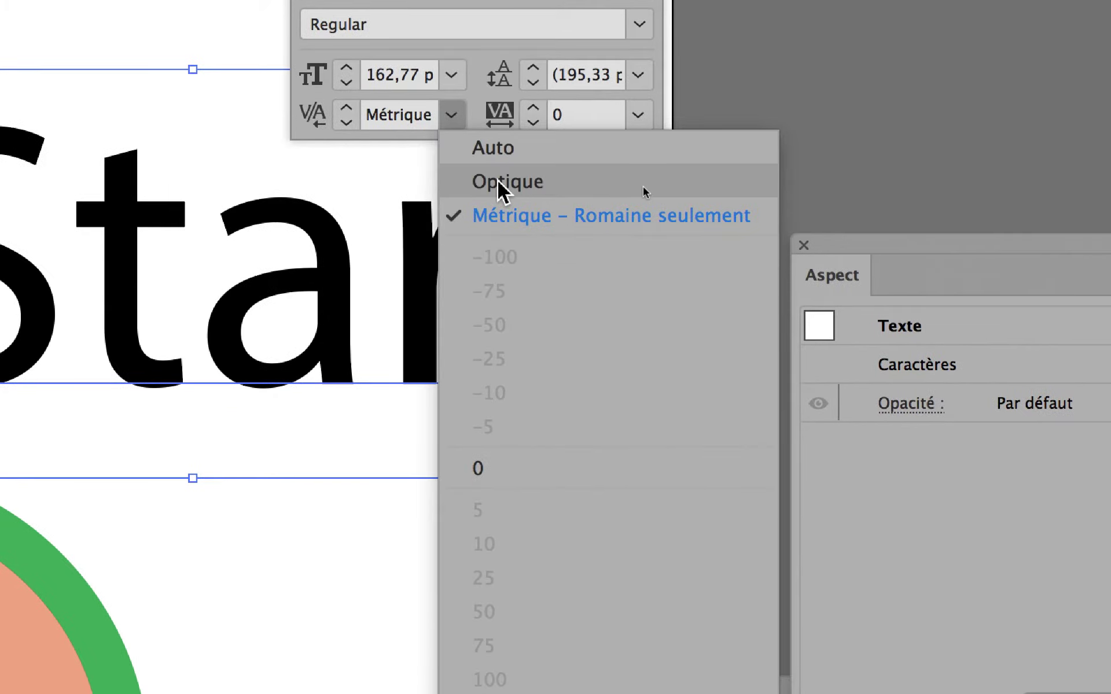
{"action": "left_click", "coordinate": [501, 203]}
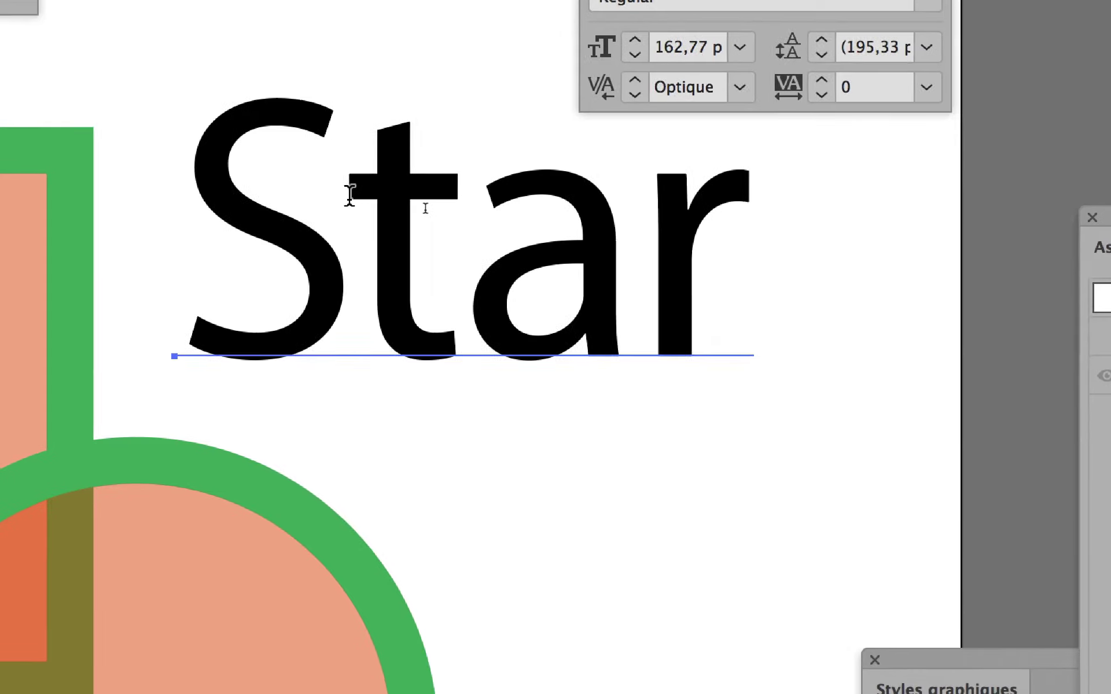
Step: Kern the S–t pair tighter and the a–r pair to -28, then reselect the Star object
{"action": "left_click", "coordinate": [347, 194]}
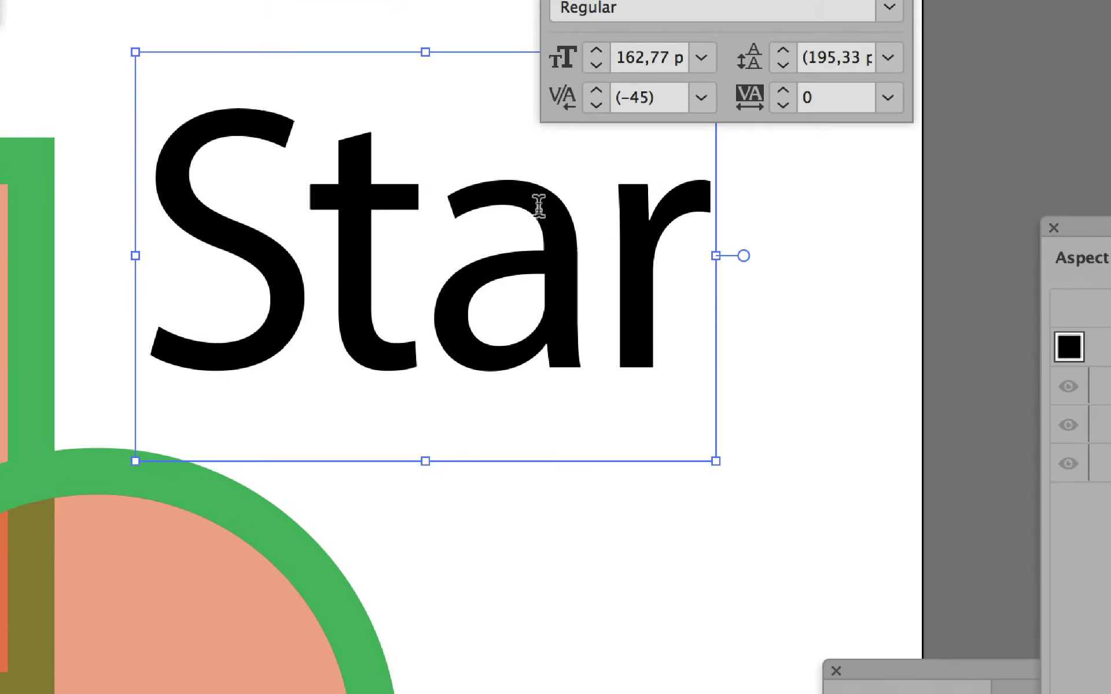
{"action": "left_click", "coordinate": [541, 214]}
{"action": "key", "text": "Left"}
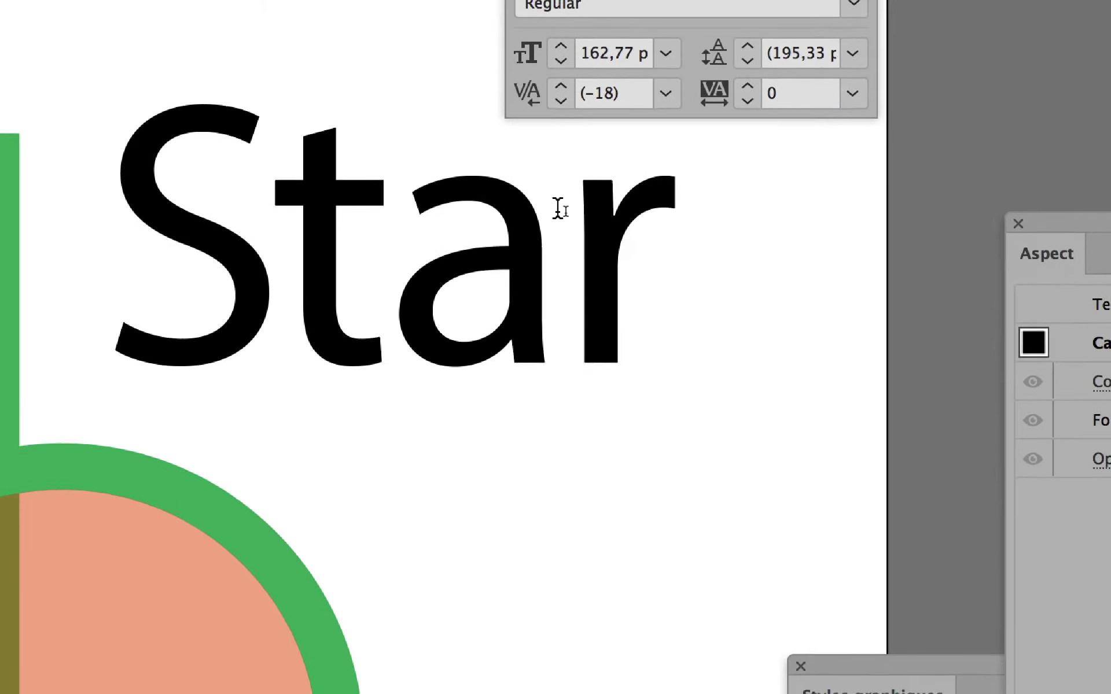
{"action": "left_click", "coordinate": [558, 208]}
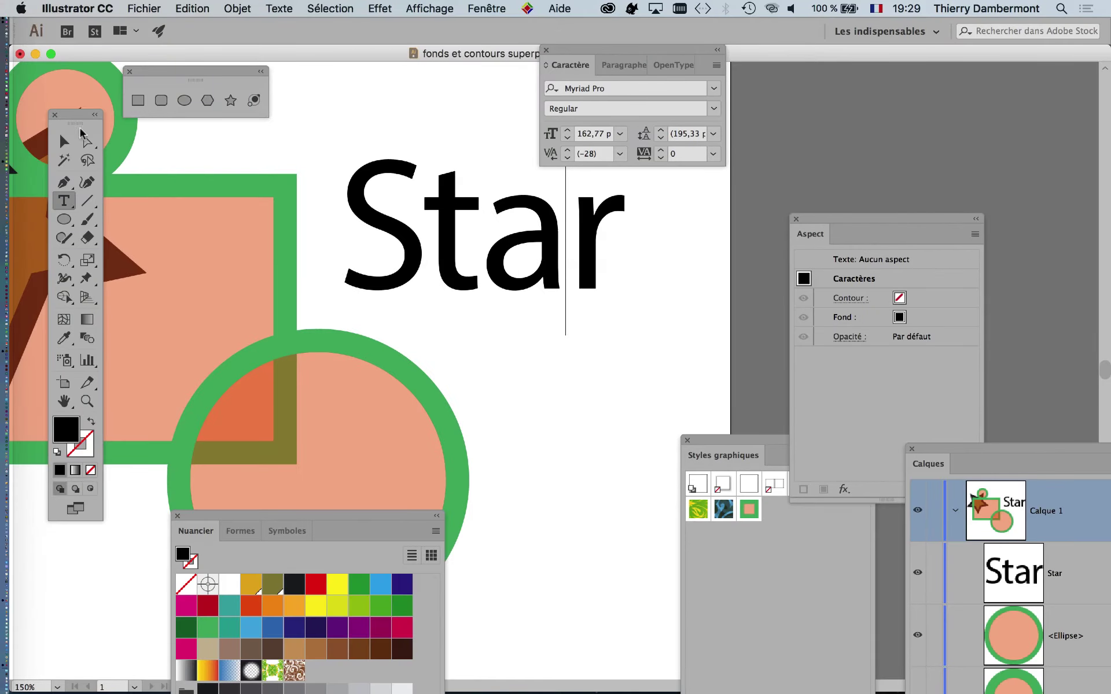
{"action": "left_click", "coordinate": [74, 140]}
{"action": "mouse_move", "coordinate": [650, 56]}
{"action": "left_mouse_down"}
{"action": "mouse_move", "coordinate": [785, 104]}
{"action": "mouse_move", "coordinate": [767, 85]}
{"action": "left_mouse_up"}
Step: Save As in INTRO AI, renaming the file to 'fonds et contours superposés - 02.ai'
{"action": "left_click", "coordinate": [144, 8]}
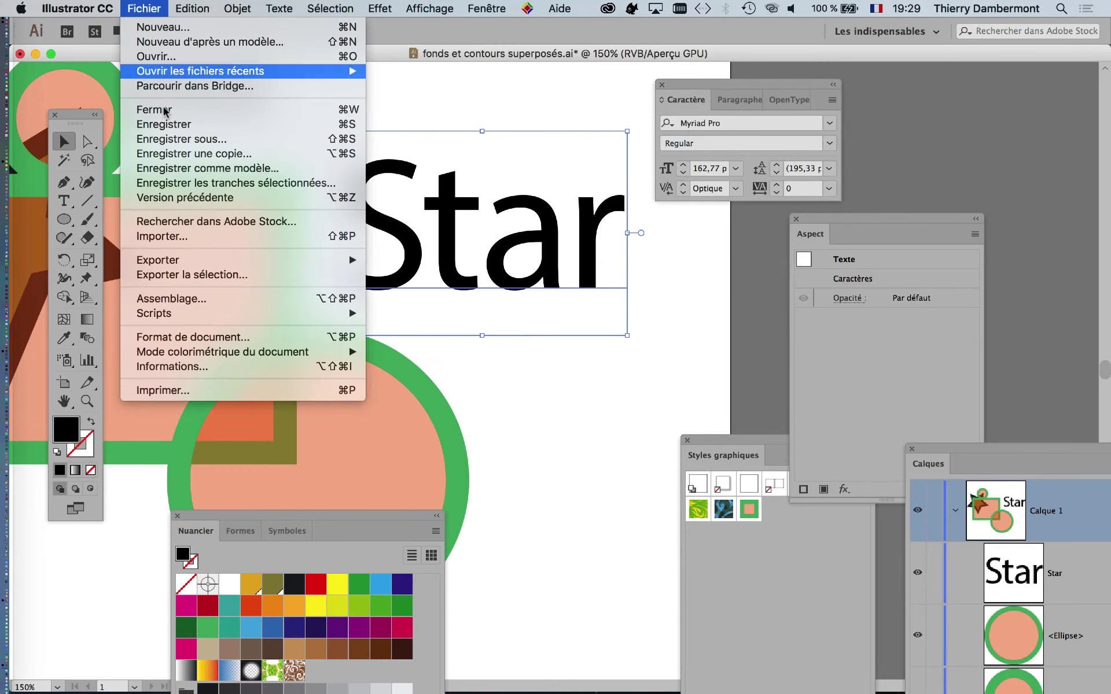
{"action": "left_click", "coordinate": [209, 142]}
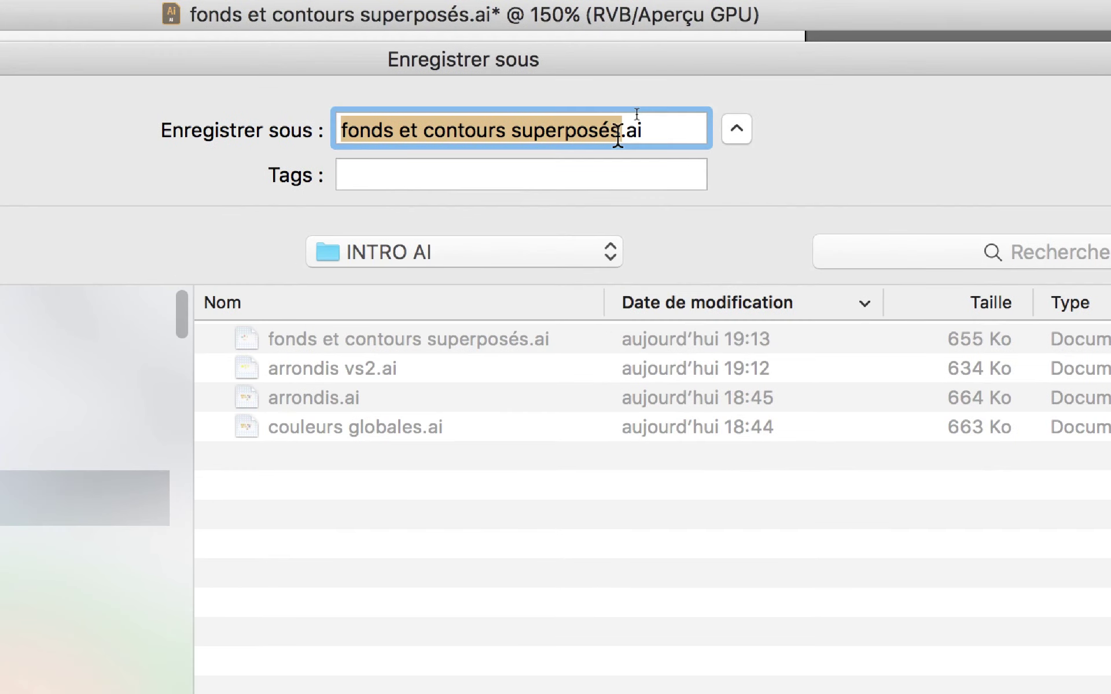
{"action": "left_click", "coordinate": [618, 139]}
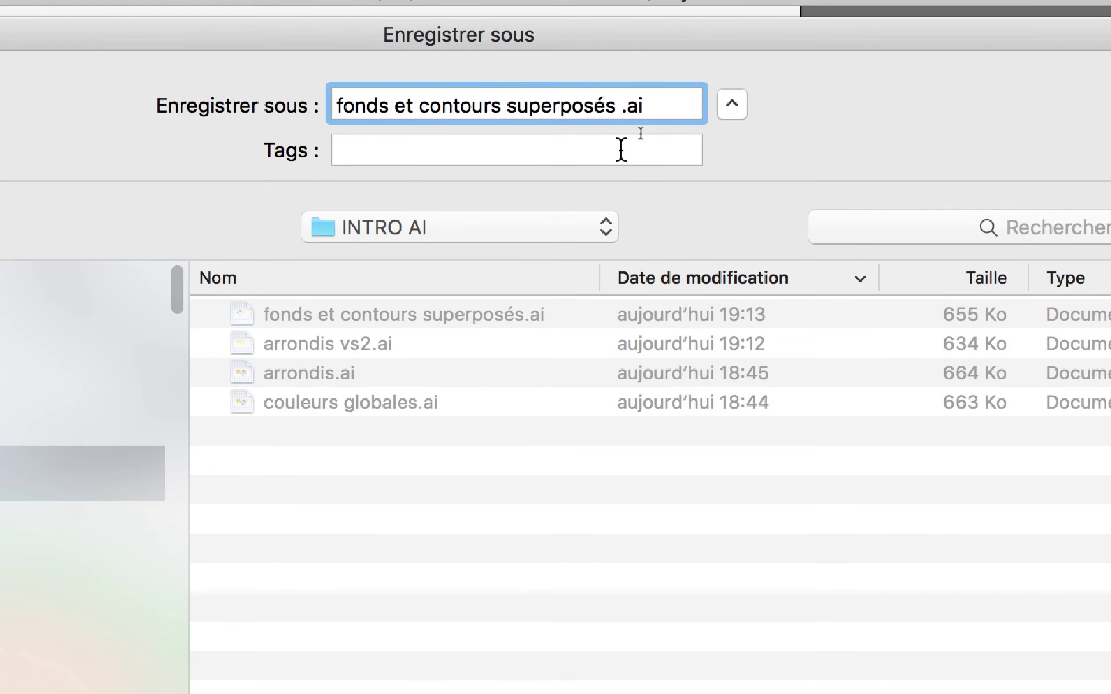